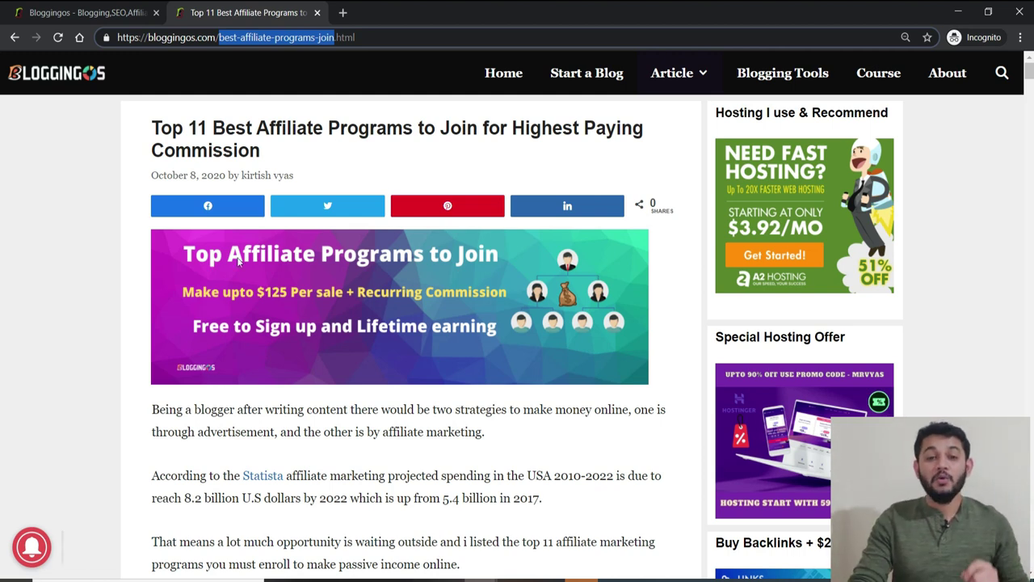
- Highlight the full web address of the affiliate programs article and return to the WordPress dashboard window
double_click(390, 36)
drag(390, 35, 117, 37)
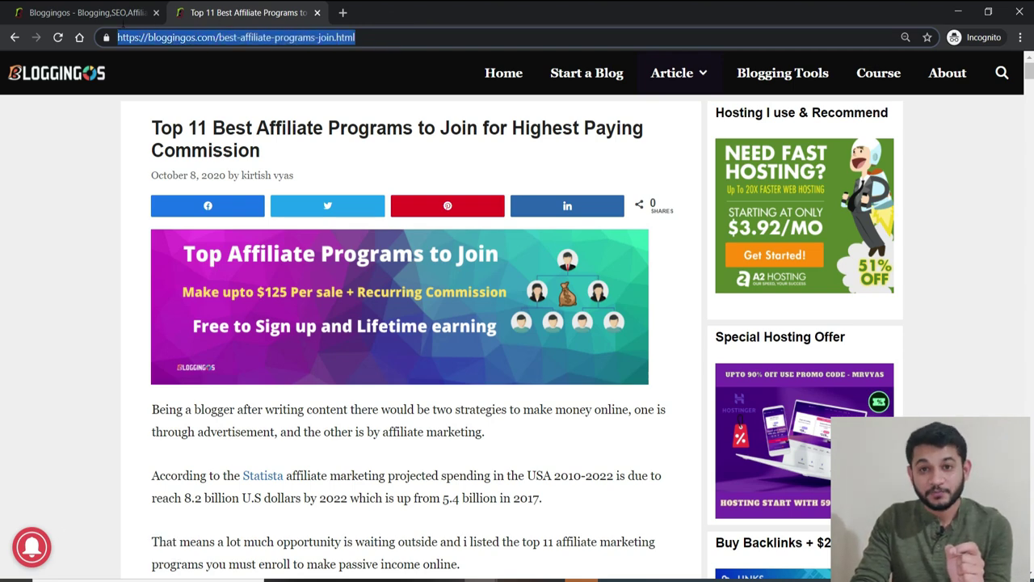
click(957, 11)
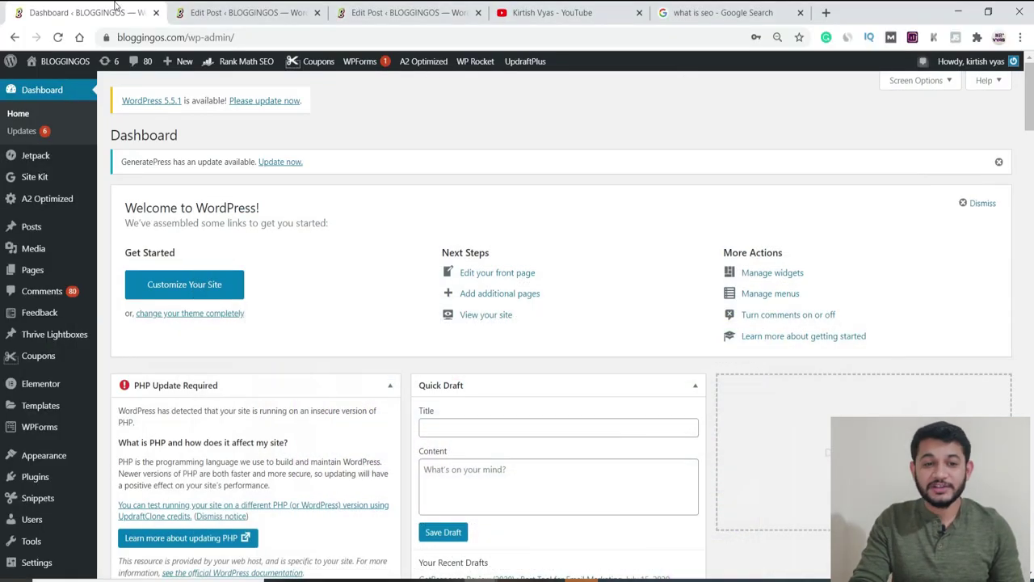
- Open the Permalinks settings page of the WordPress site
mouse_move(45, 228)
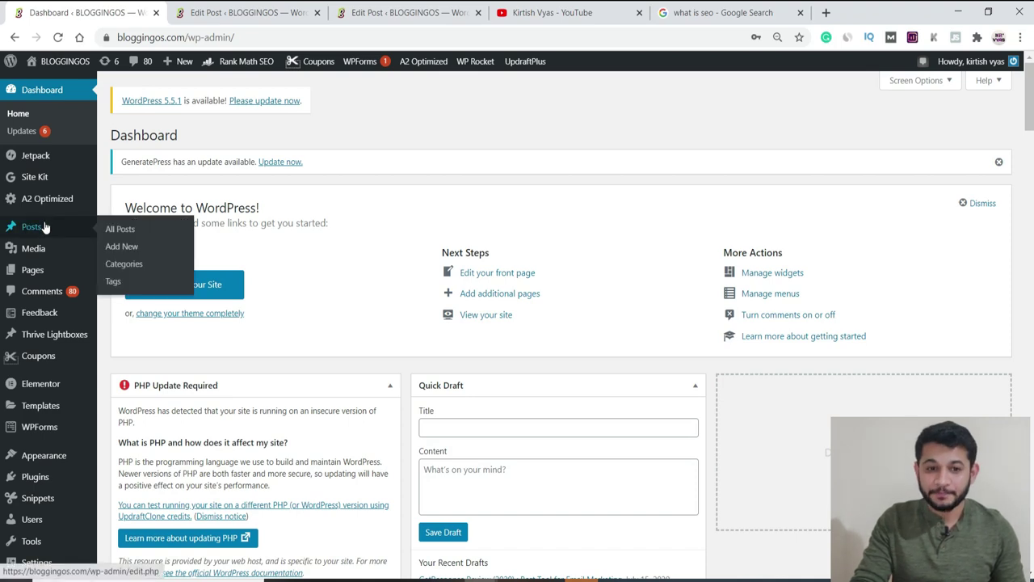
scroll(45, 228, down, 3)
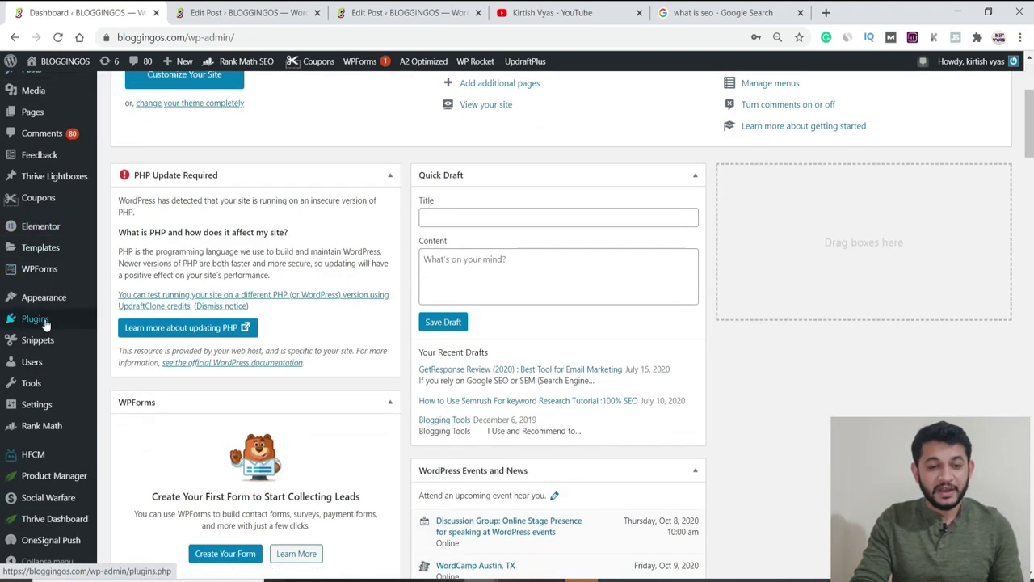
mouse_move(39, 410)
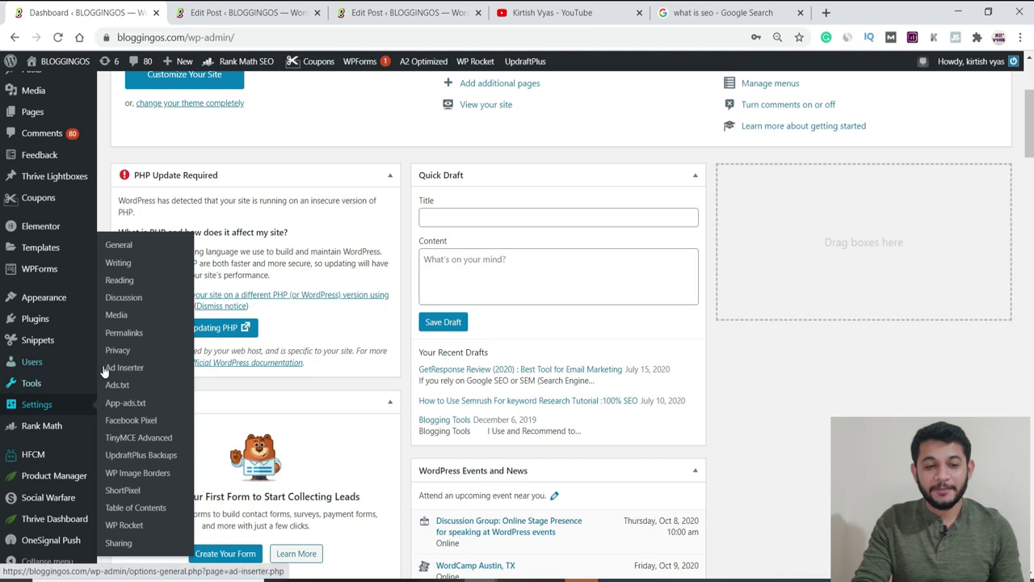
click(123, 333)
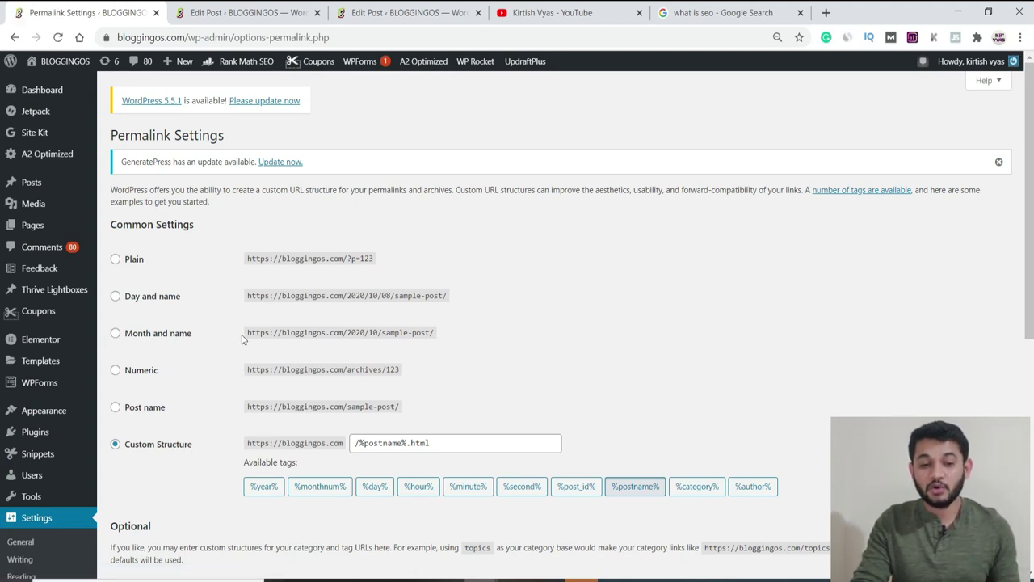
- Compare the Month and name permalink structure with the Custom Structure, highlighting their domain, date and post-name parts
drag(464, 332, 248, 332)
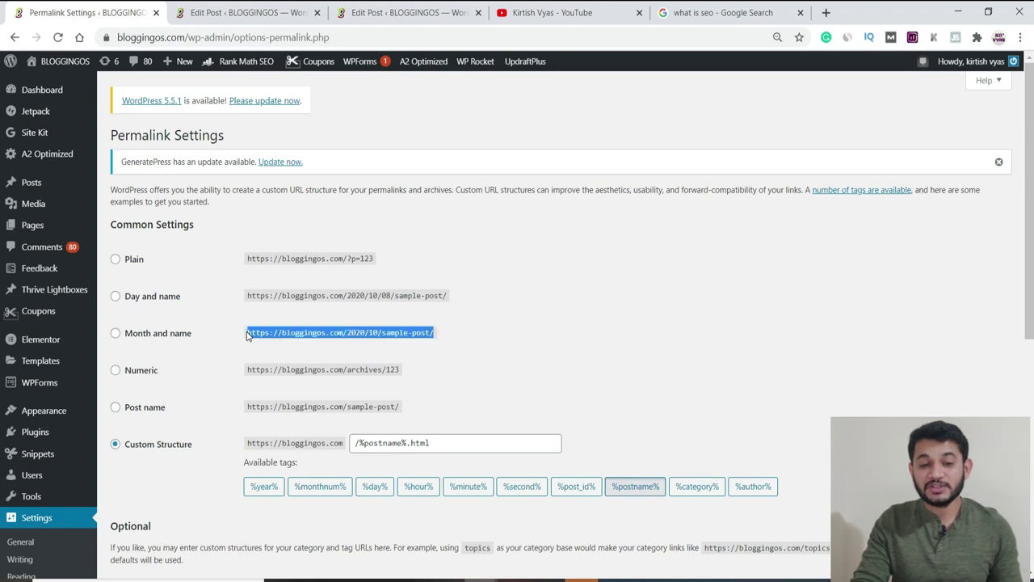
click(339, 358)
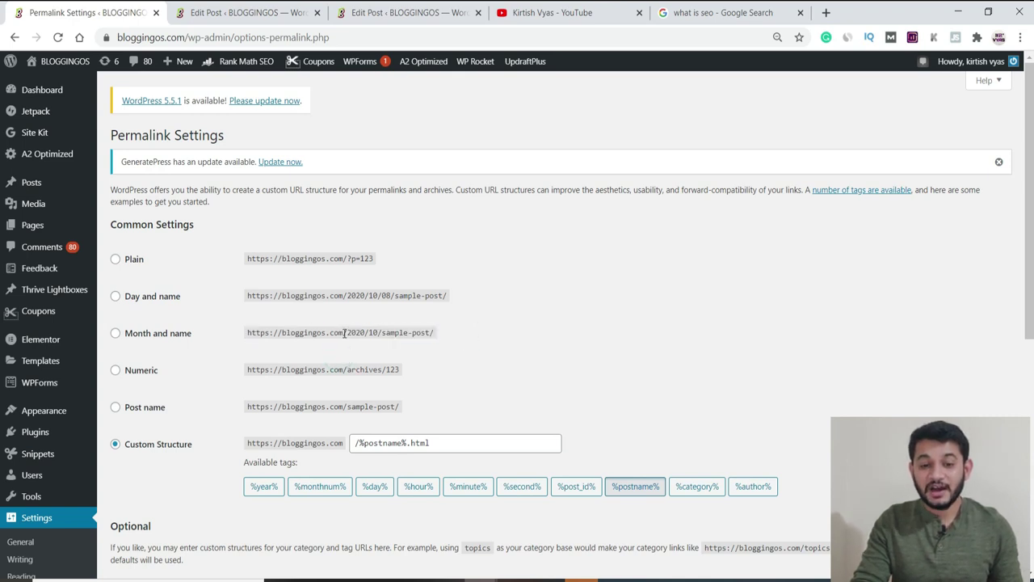
drag(344, 332, 247, 332)
drag(378, 332, 355, 332)
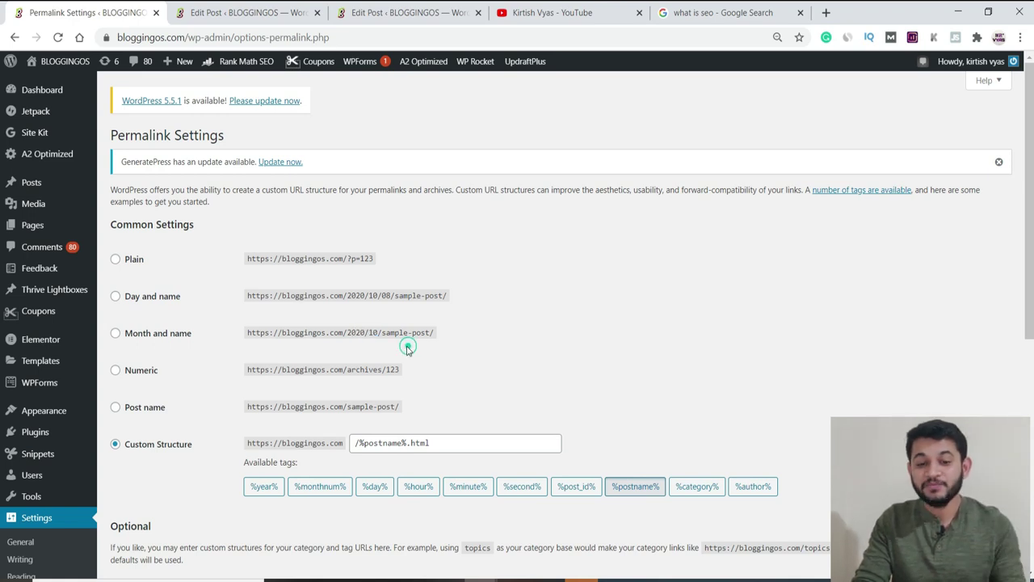
drag(386, 332, 443, 327)
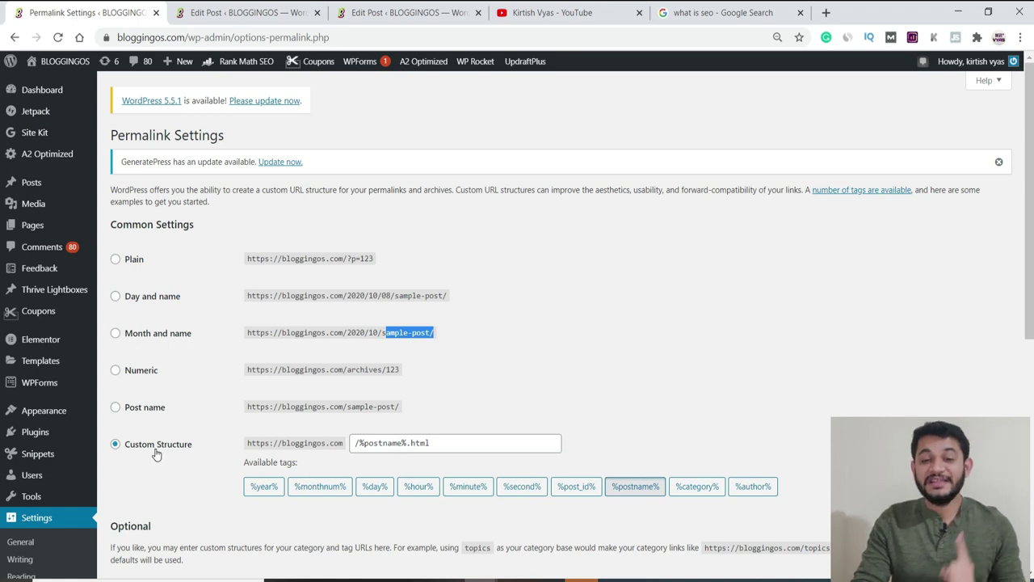
drag(246, 443, 342, 442)
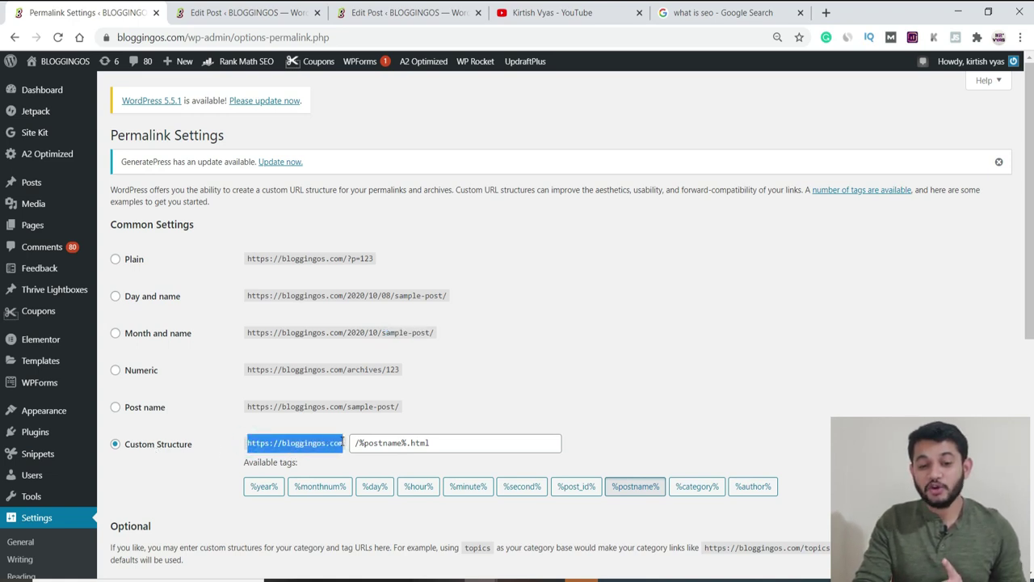
triple_click(430, 442)
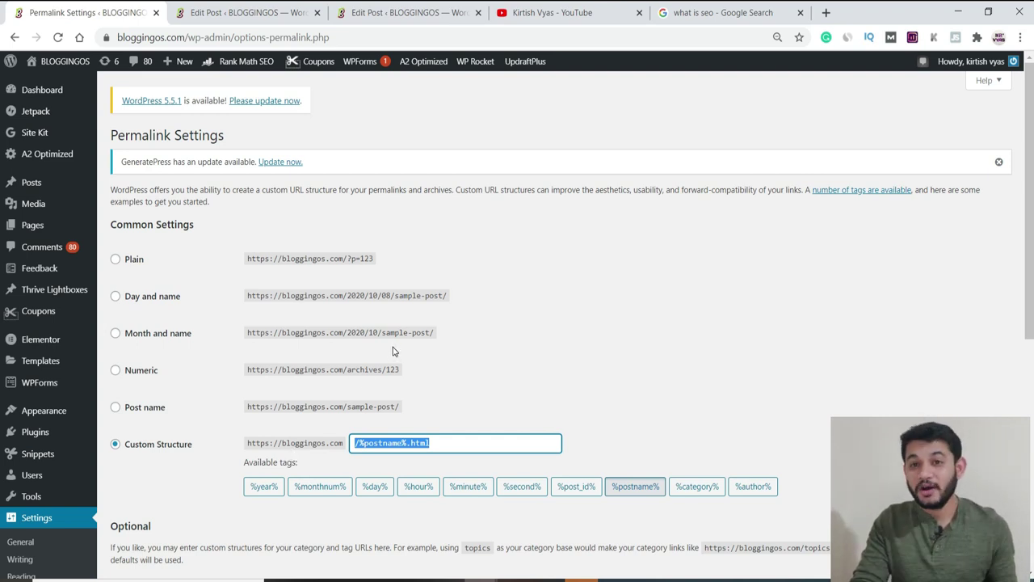
drag(348, 332, 369, 332)
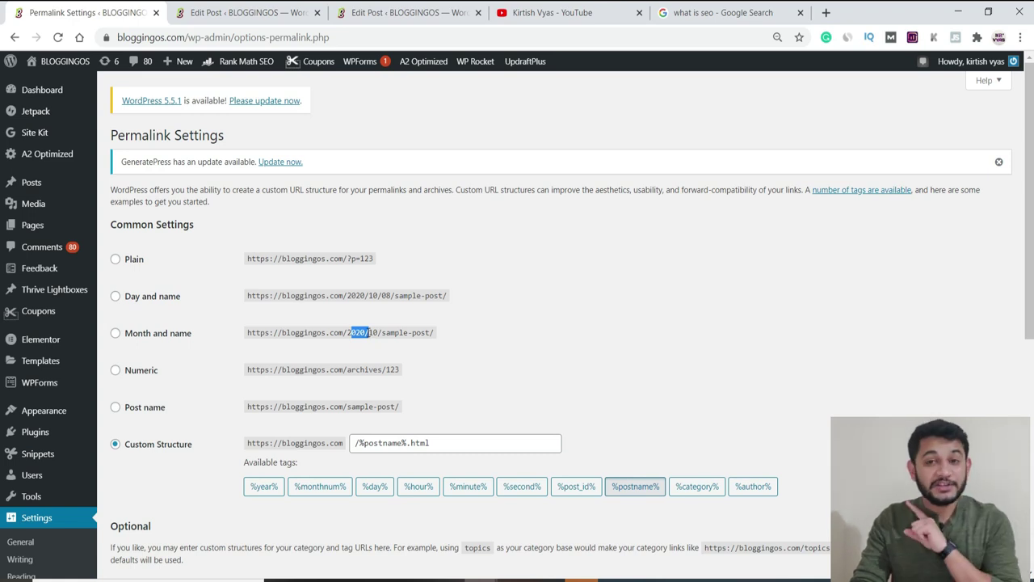
drag(370, 332, 367, 332)
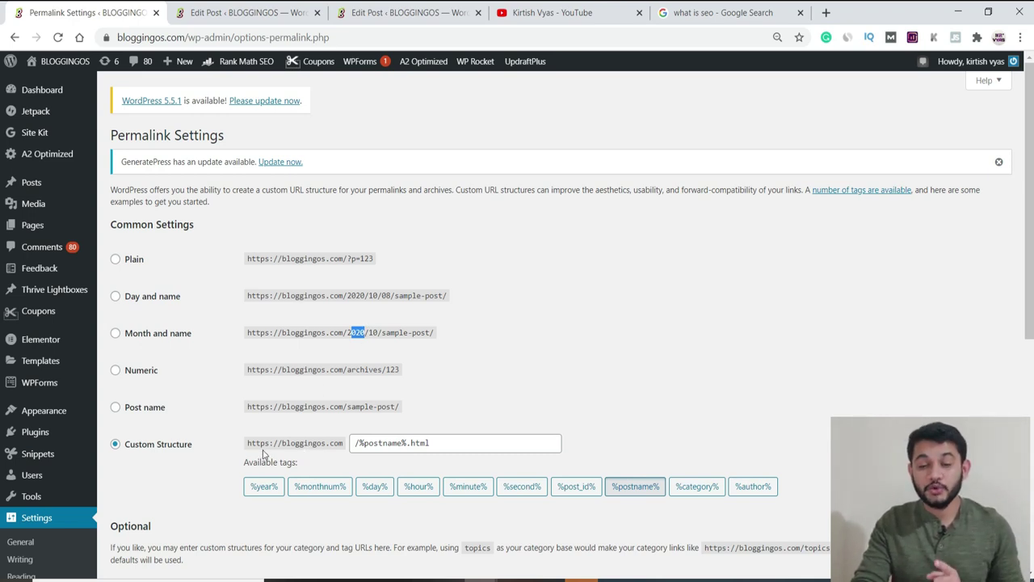
- Clear the custom permalink structure and enter /%postname%.html in its place
triple_click(442, 449)
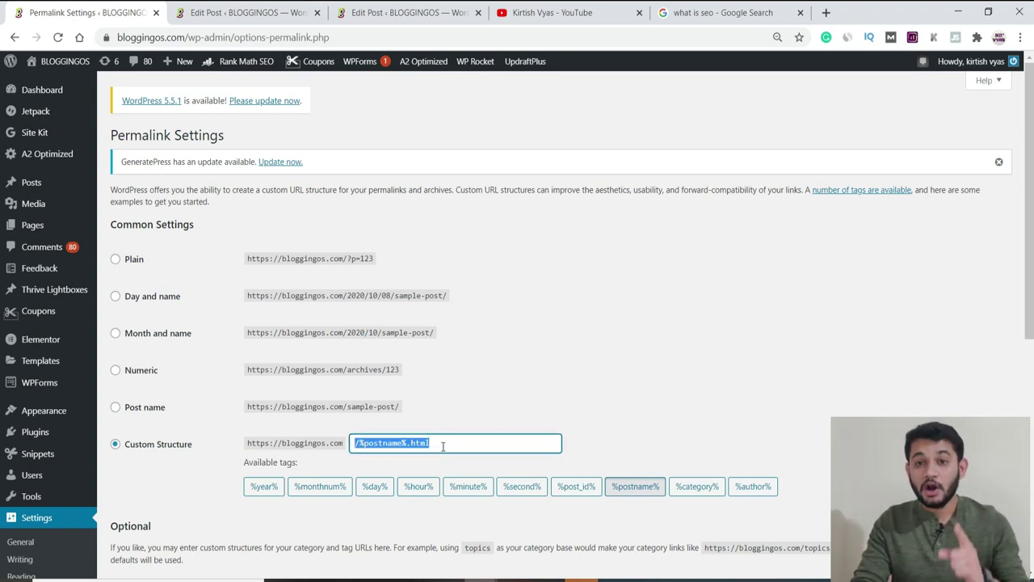
key(BackSpace)
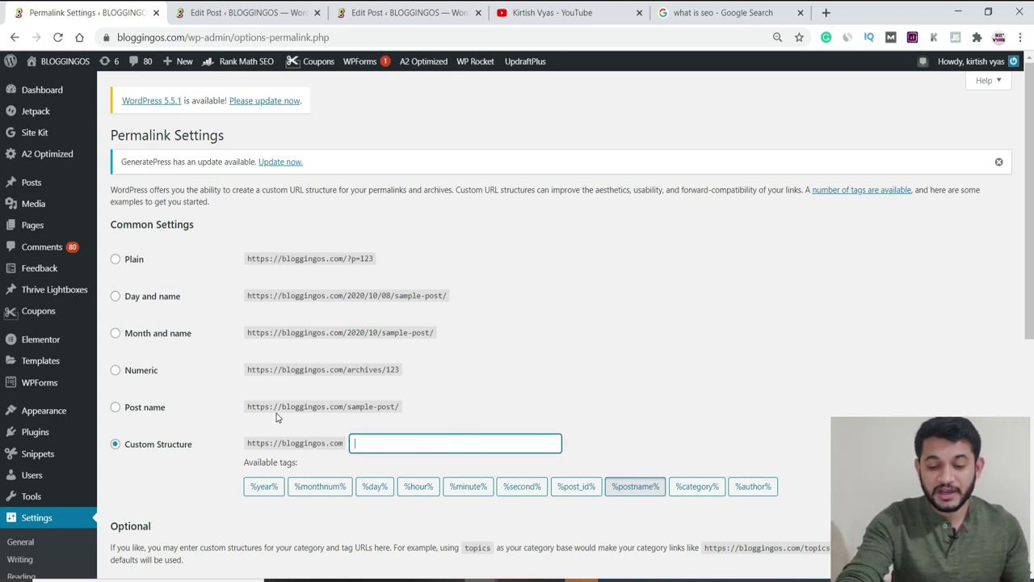
text(/%postname%.html)
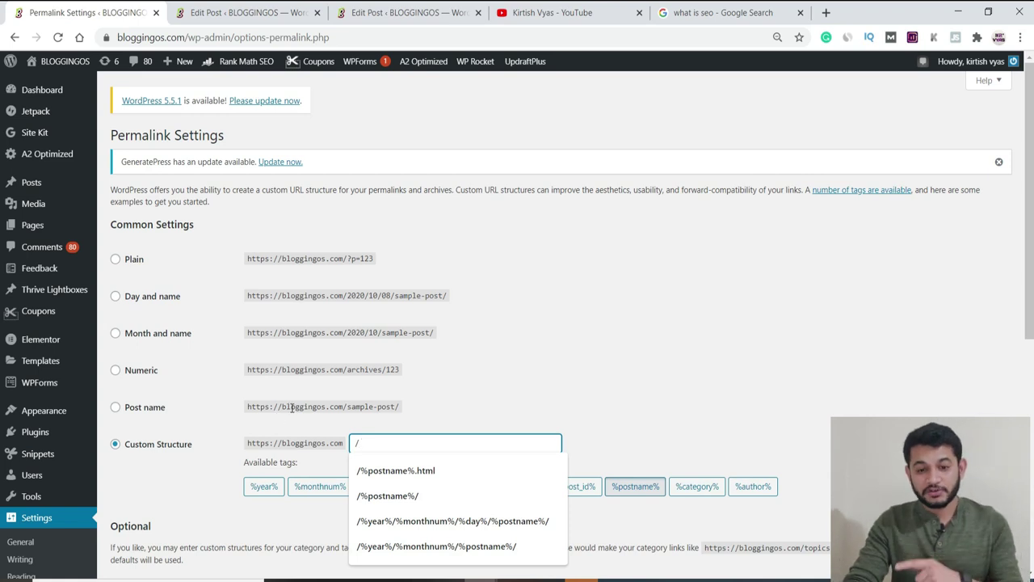
click(389, 476)
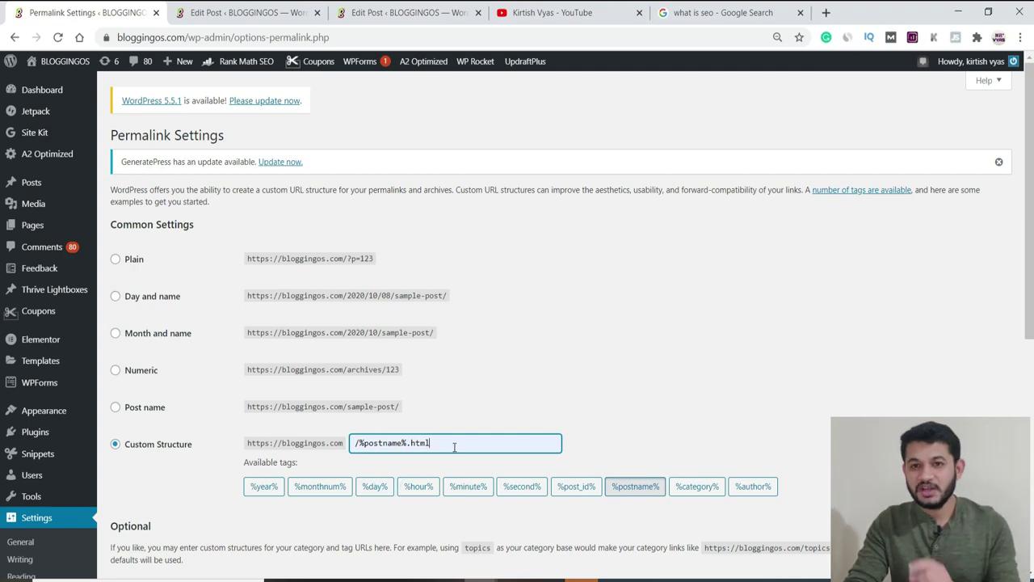
scroll(461, 444, down, 3)
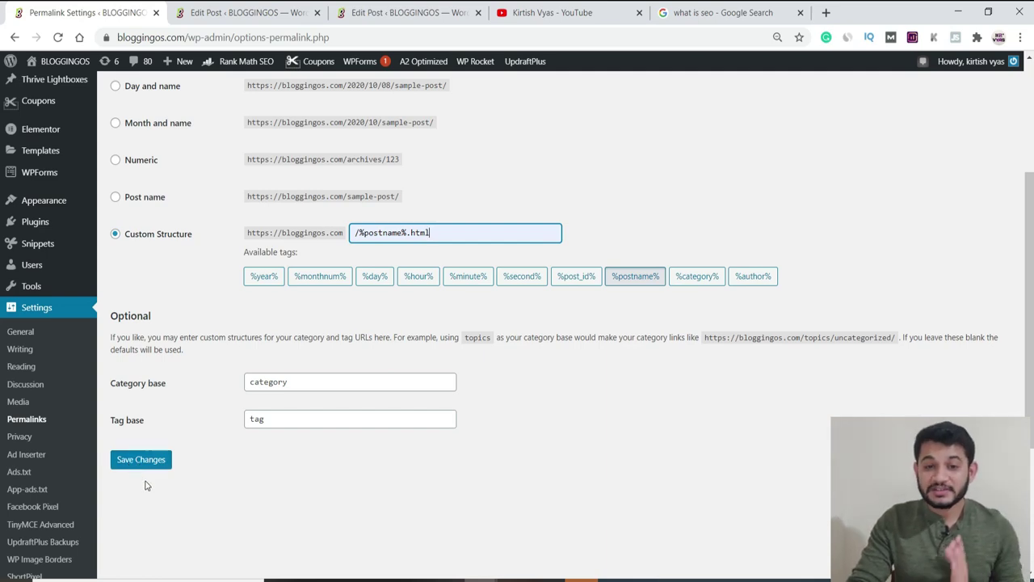
- Create a new post from the posts list and title it "Best seo tips"
scroll(145, 485, up, 3)
mouse_move(37, 185)
click(111, 185)
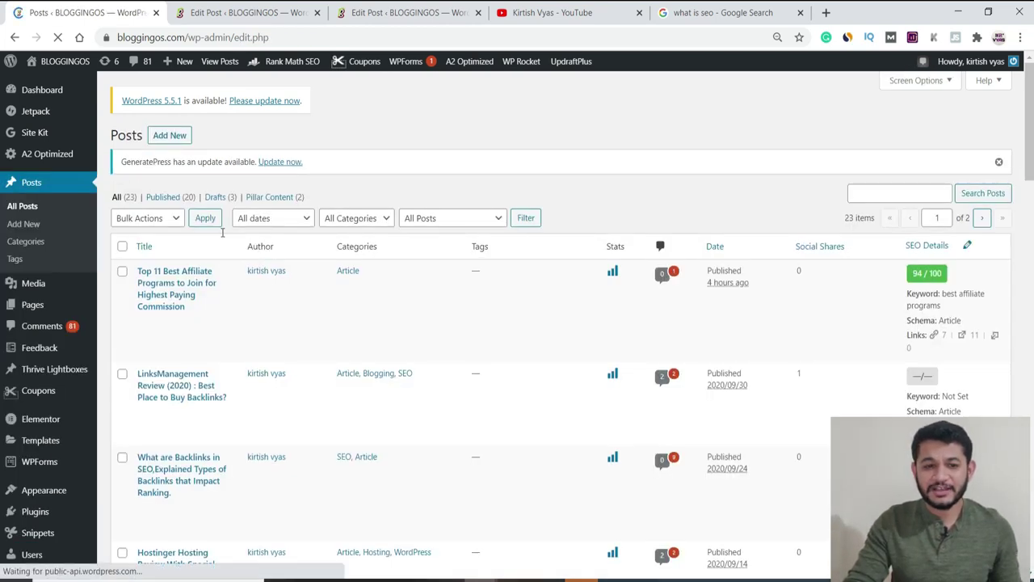
click(176, 139)
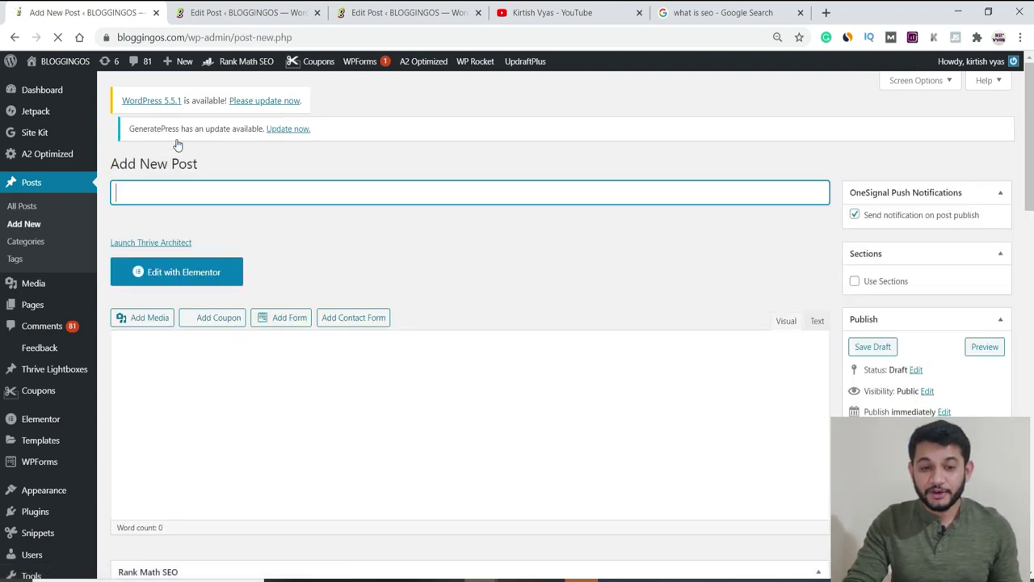
text(Best seo tips)
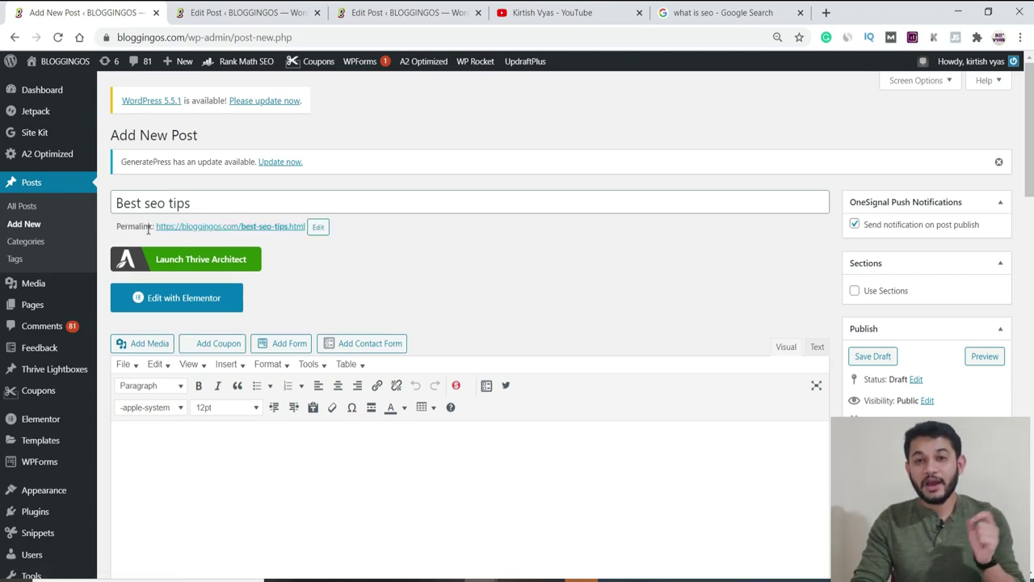
- Highlight the new post's domain and title, and shorten its permalink slug to best-seo
click(156, 227)
drag(156, 227, 243, 226)
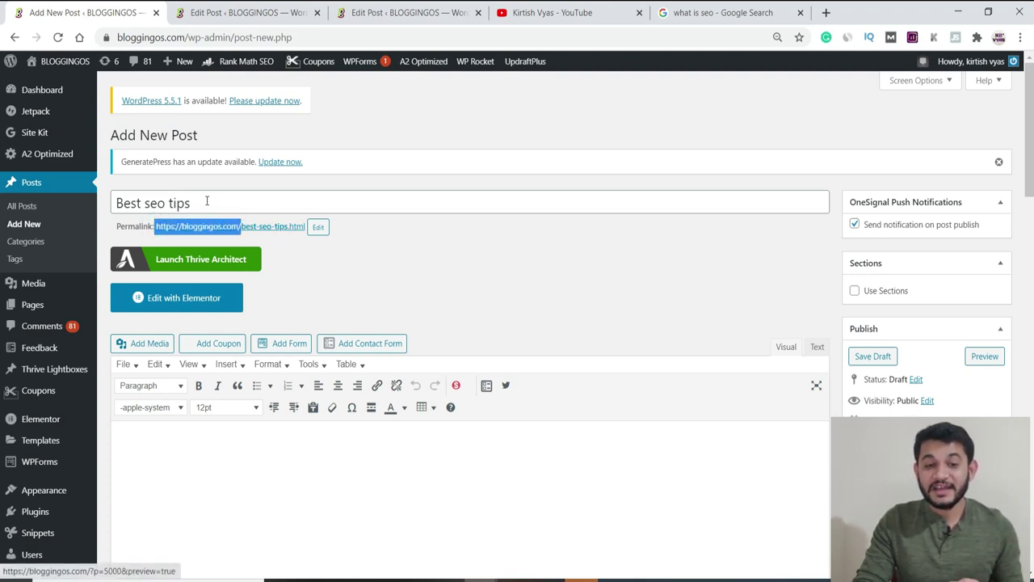
drag(191, 202, 113, 191)
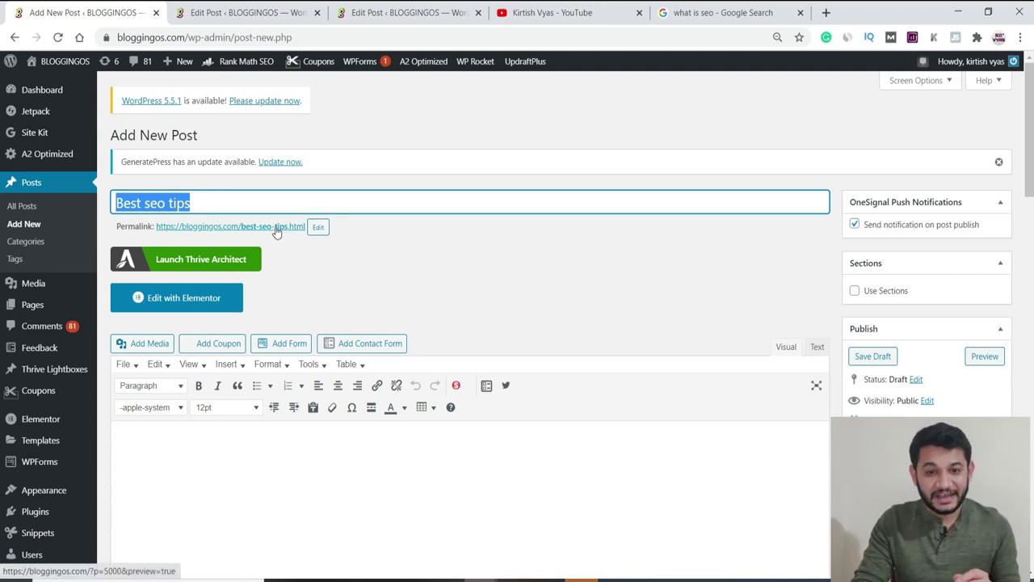
click(318, 227)
drag(299, 229, 277, 228)
key(BackSpace)
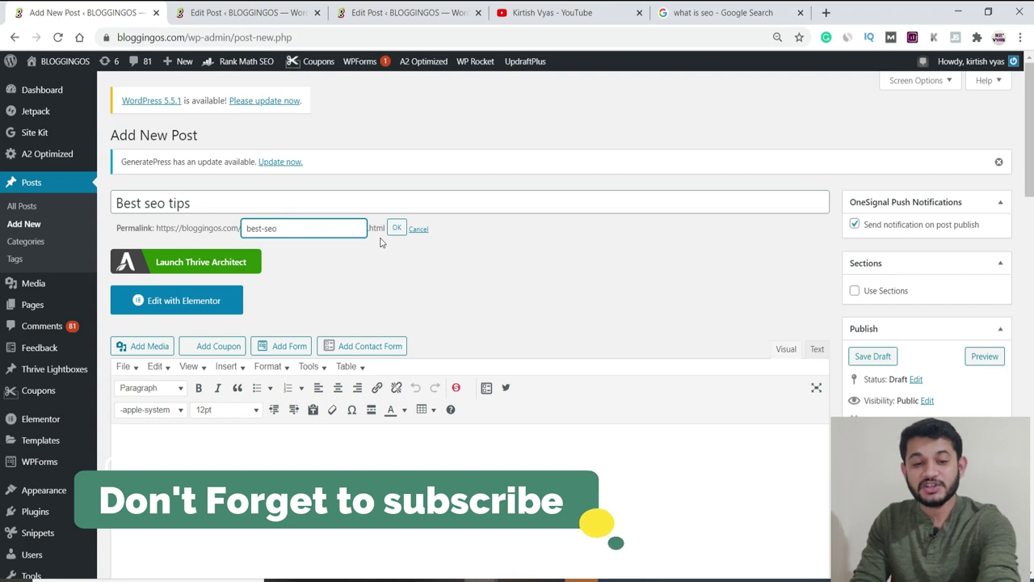
click(397, 228)
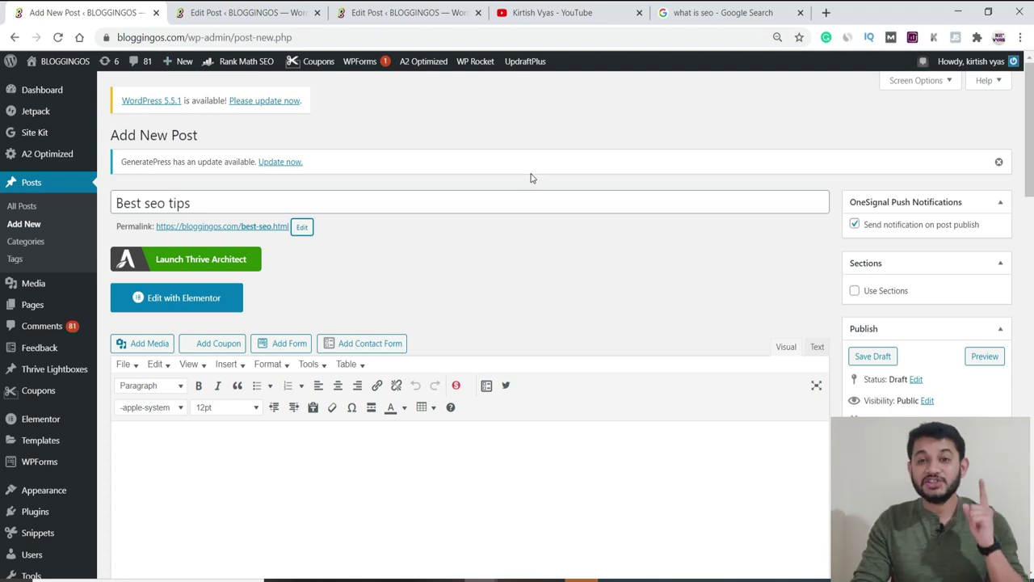
- Put away the Paint sketch and return to the new post in the WordPress editor
mouse_move(51, 517)
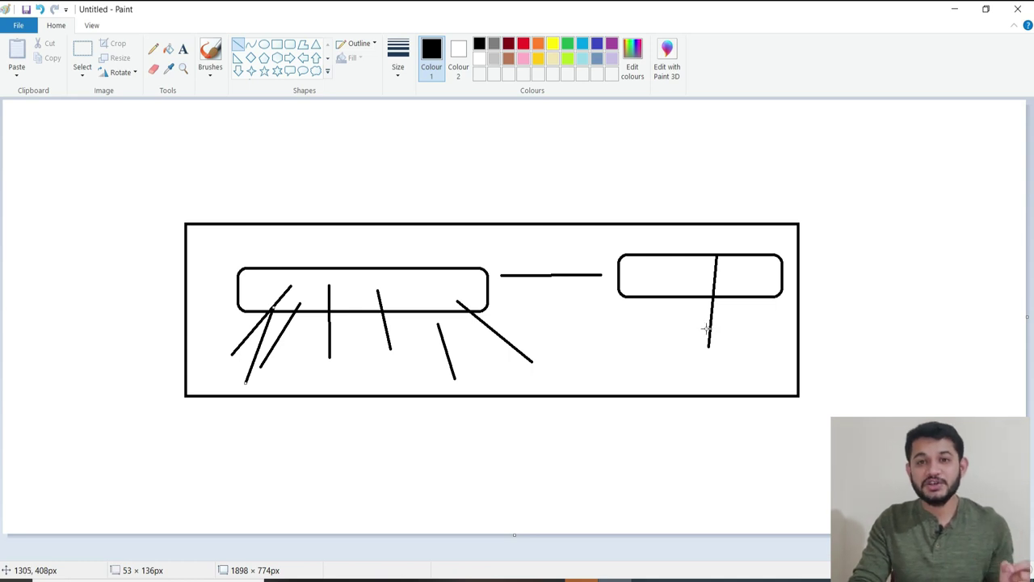
click(953, 9)
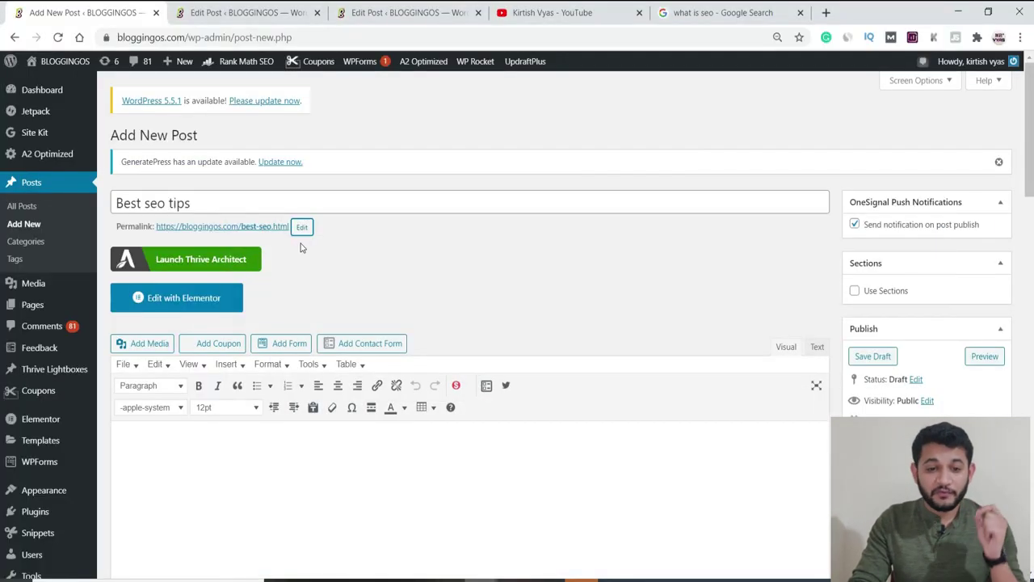
scroll(297, 462, down, 1)
scroll(297, 463, up, 1)
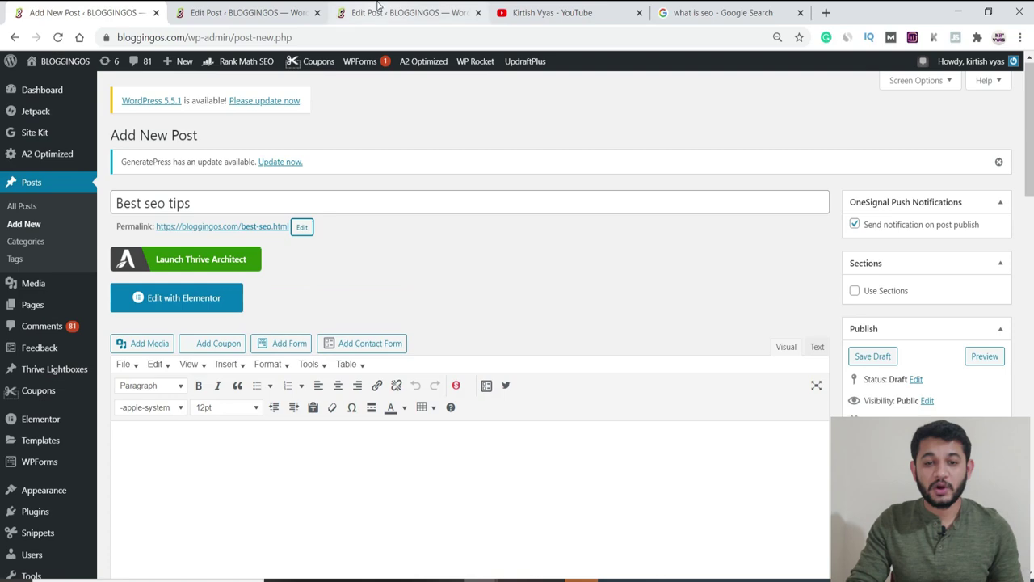
- Examine the published affiliate programs post, comparing its title and permalink with the Rank Math SEO search preview
click(380, 12)
scroll(251, 273, up, 6)
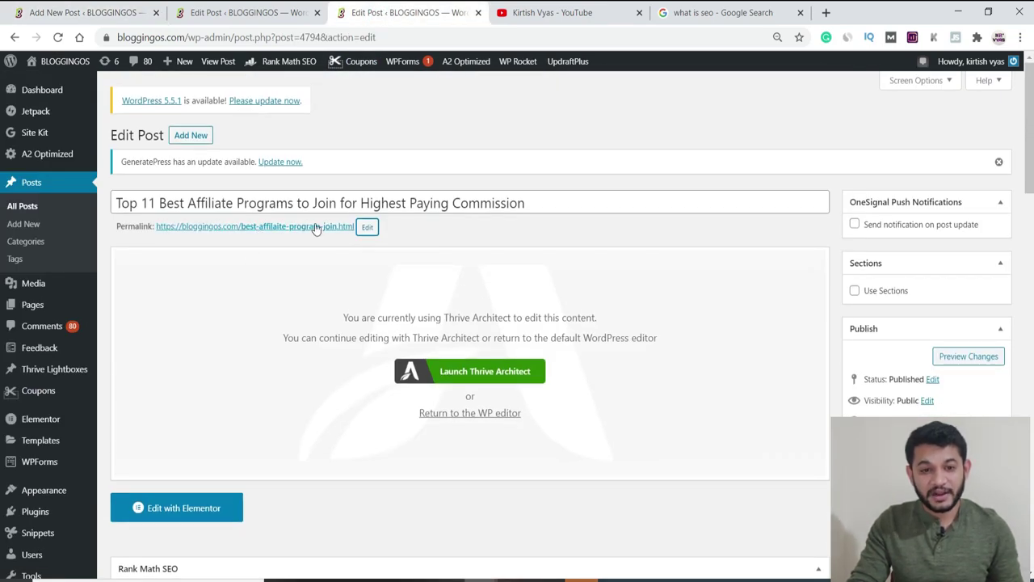
scroll(307, 251, down, 6)
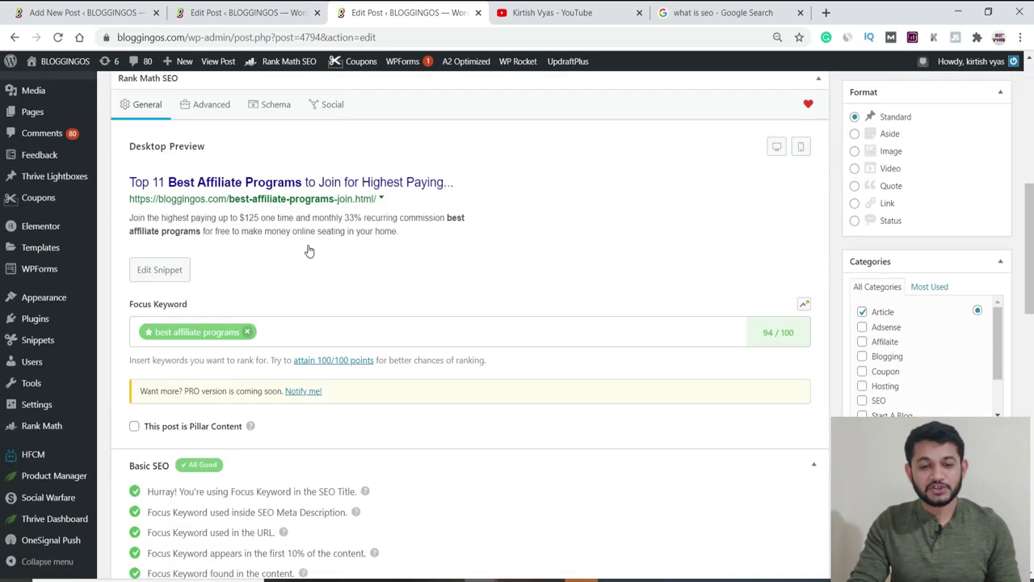
scroll(330, 302, up, 3)
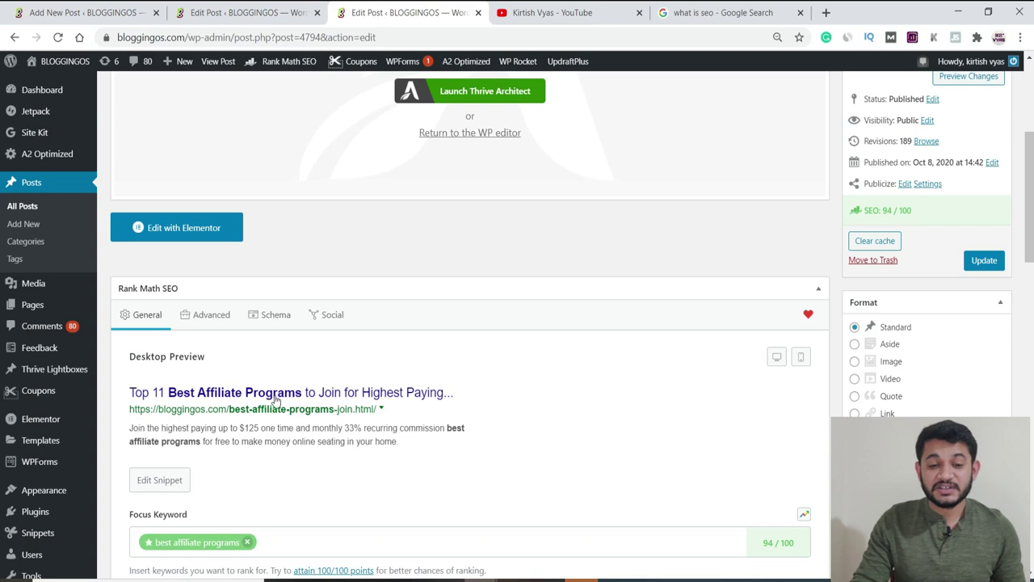
scroll(272, 401, up, 4)
drag(593, 209, 105, 217)
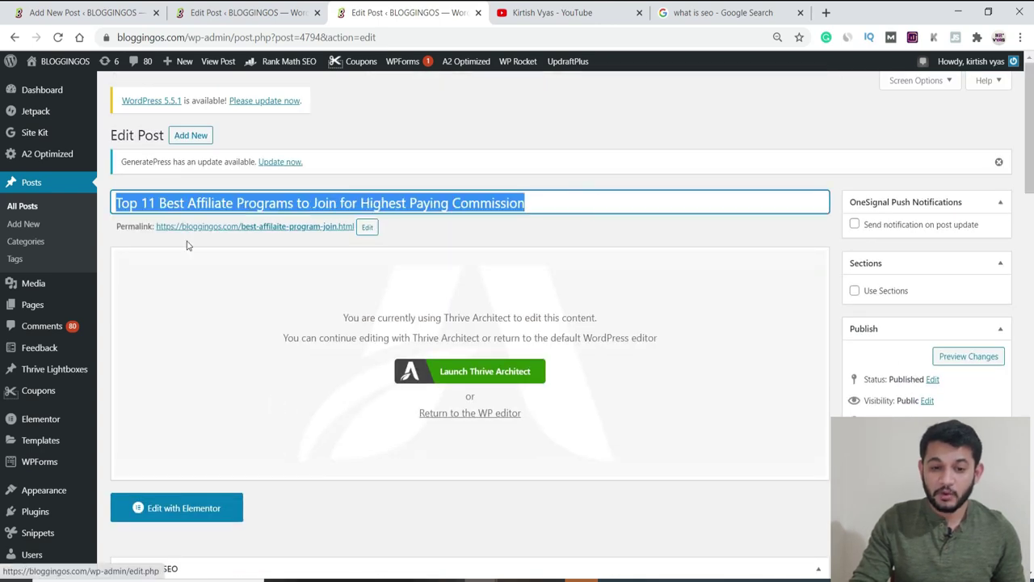
scroll(289, 236, down, 5)
scroll(281, 249, down, 3)
scroll(194, 278, up, 4)
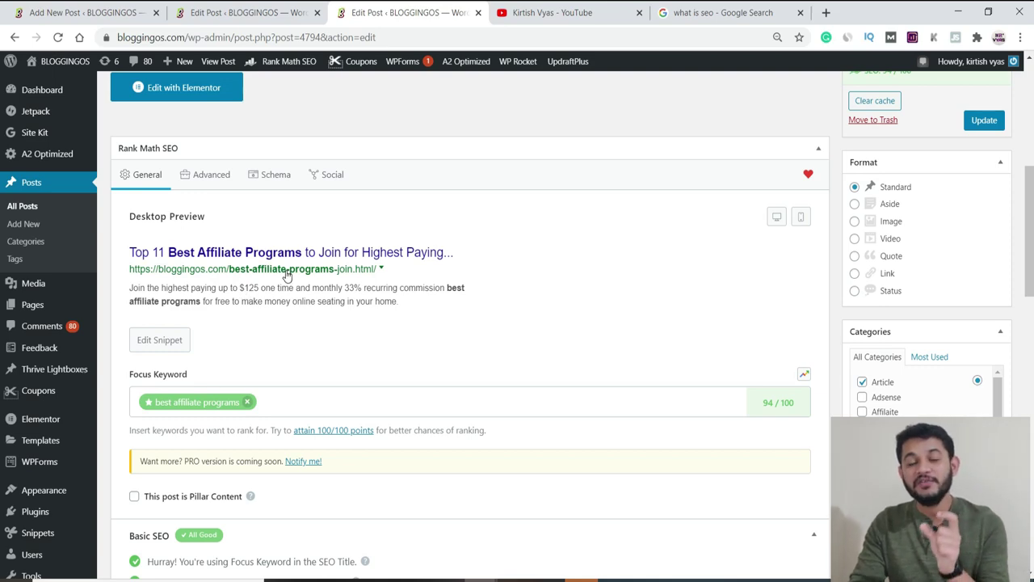
- Switch to the Google results for "what is seo" and examine the URLs of the ranking pages
click(743, 11)
scroll(277, 353, up, 5)
scroll(277, 353, up, 4)
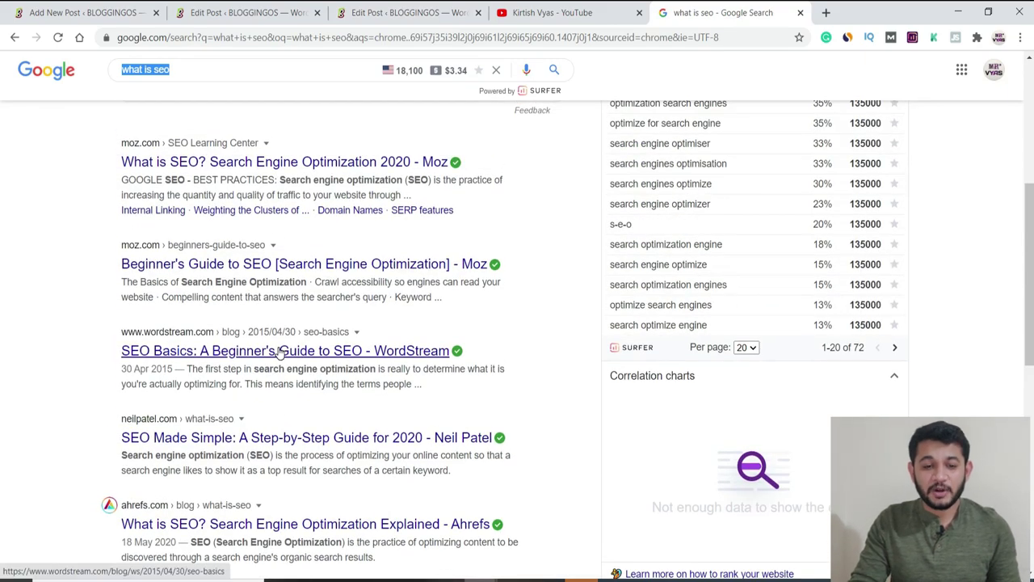
- Compare the URLs of the remaining "what is seo" results with the affiliate programs post's permalink
scroll(279, 352, down, 9)
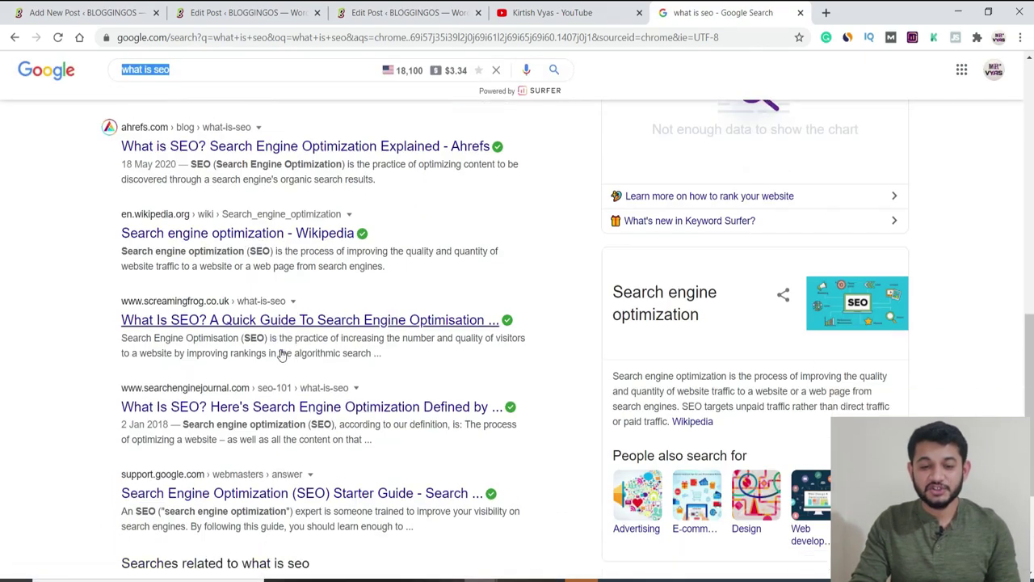
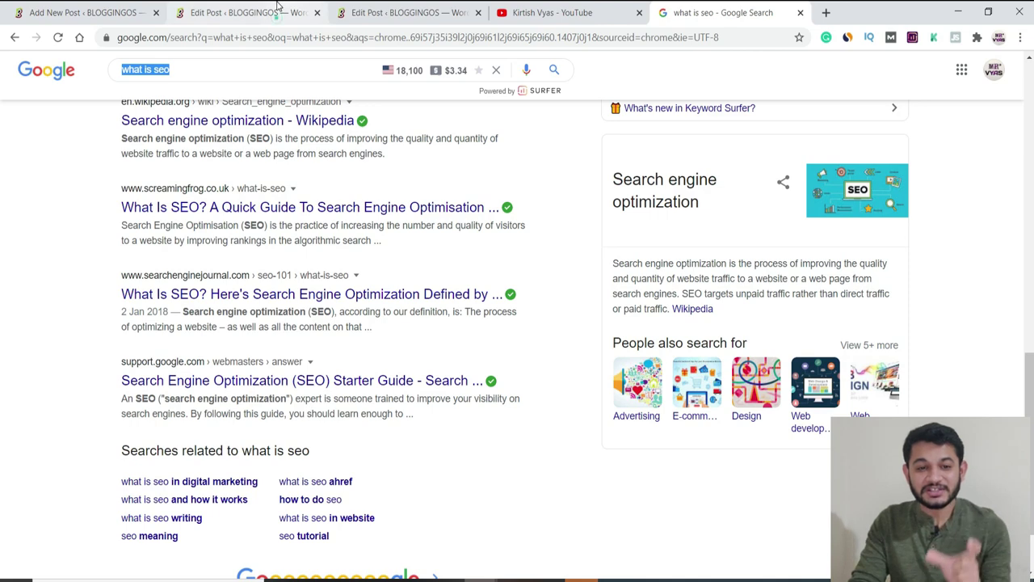
click(282, 8)
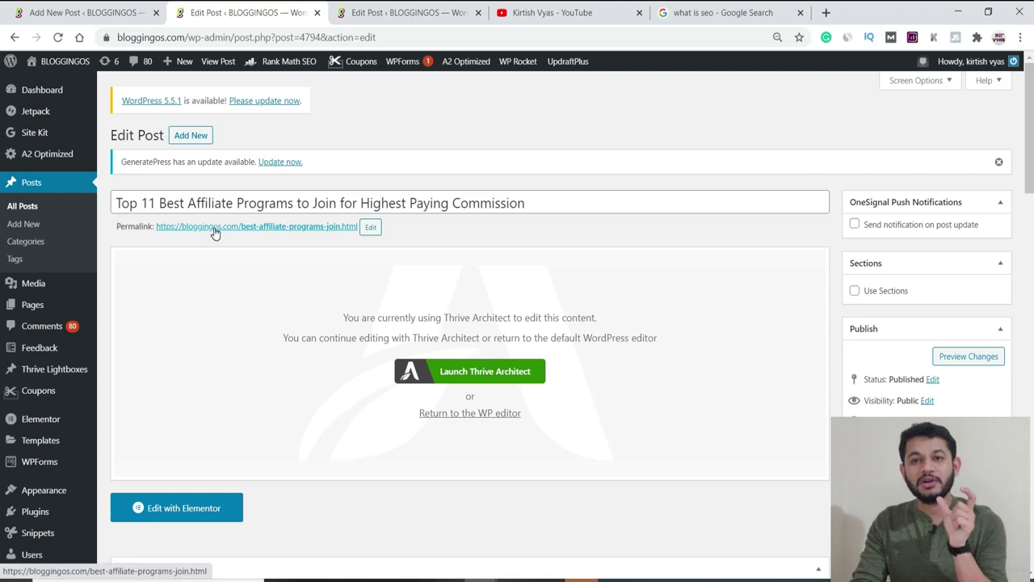
scroll(271, 243, down, 1)
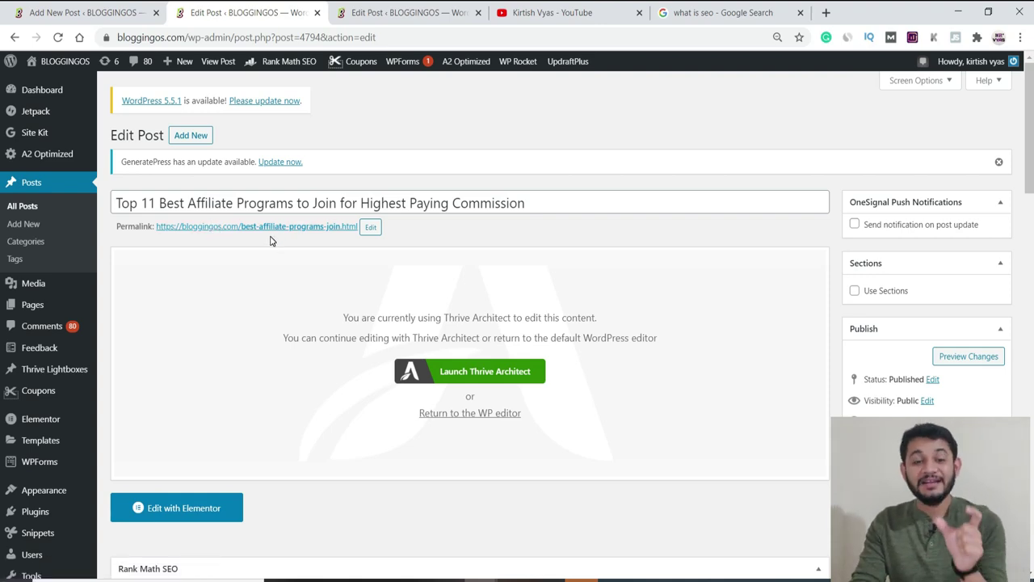
click(707, 15)
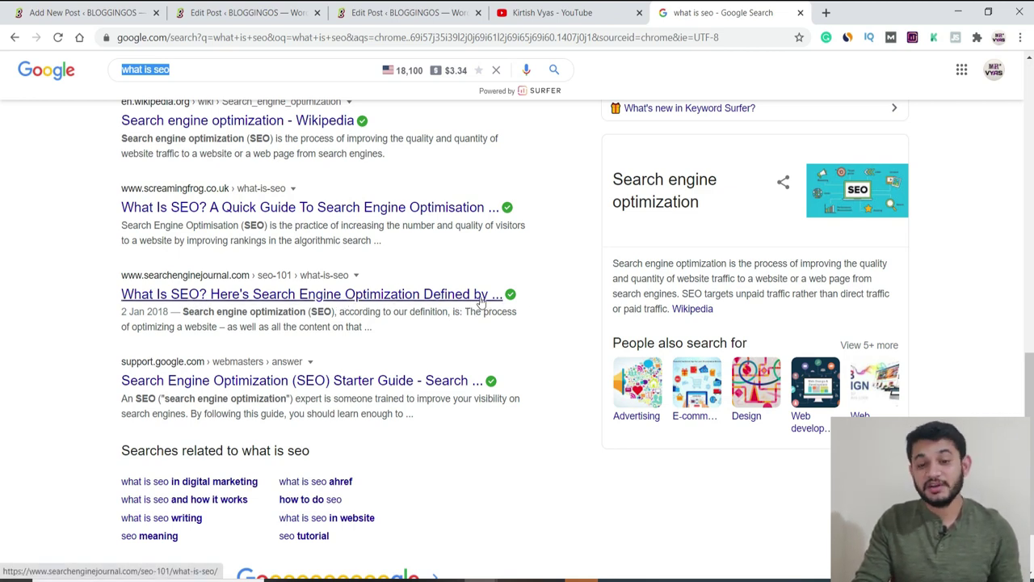
mouse_move(518, 299)
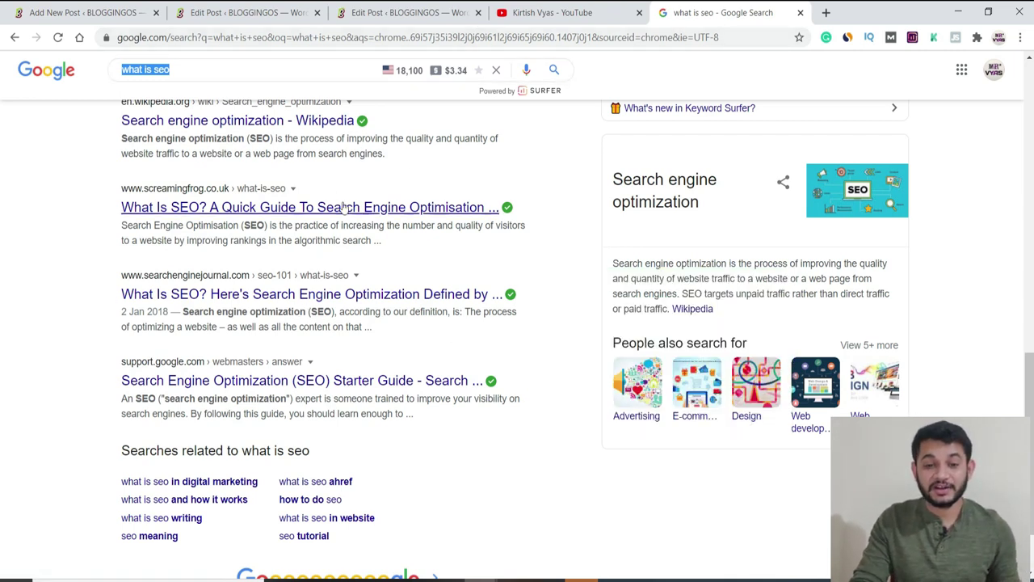
- Return to the affiliate programs post's Rank Math SEO section and review its search preview and focus keyword
click(408, 12)
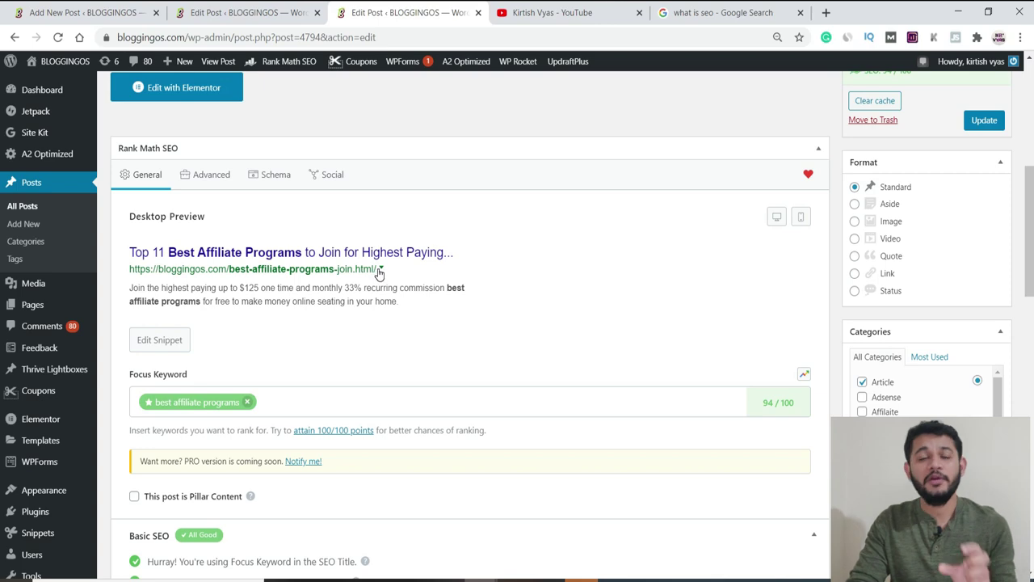
scroll(379, 274, down, 2)
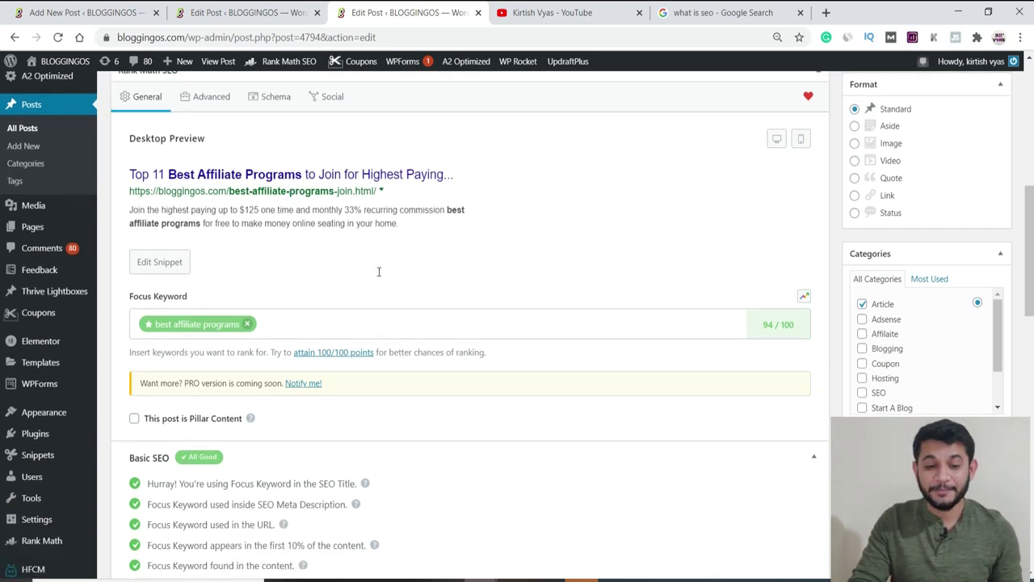
scroll(380, 275, up, 2)
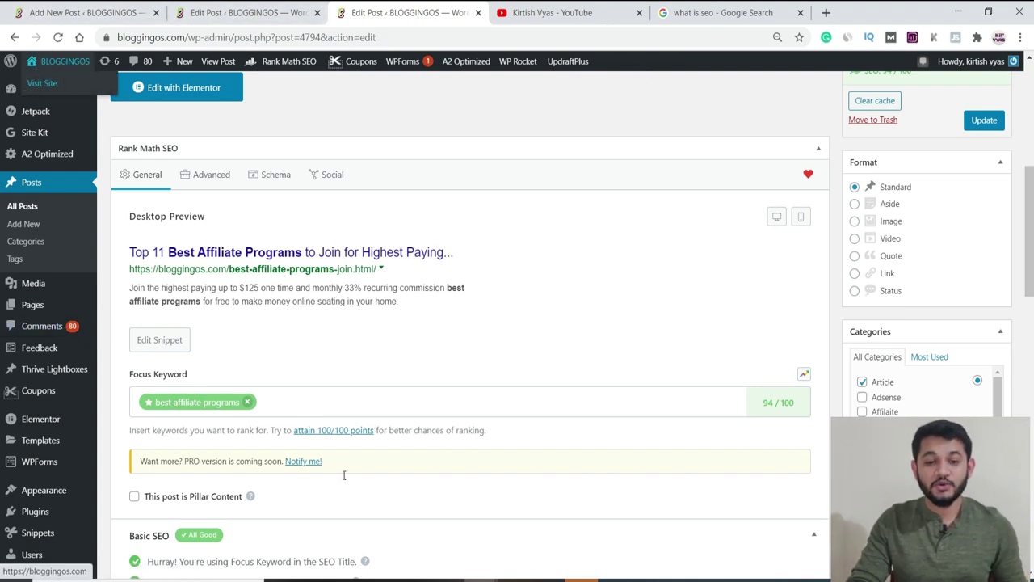
- Switch to the incognito browser window showing the live Bloggingos site and open its Start a Blog article
mouse_move(480, 580)
click(606, 529)
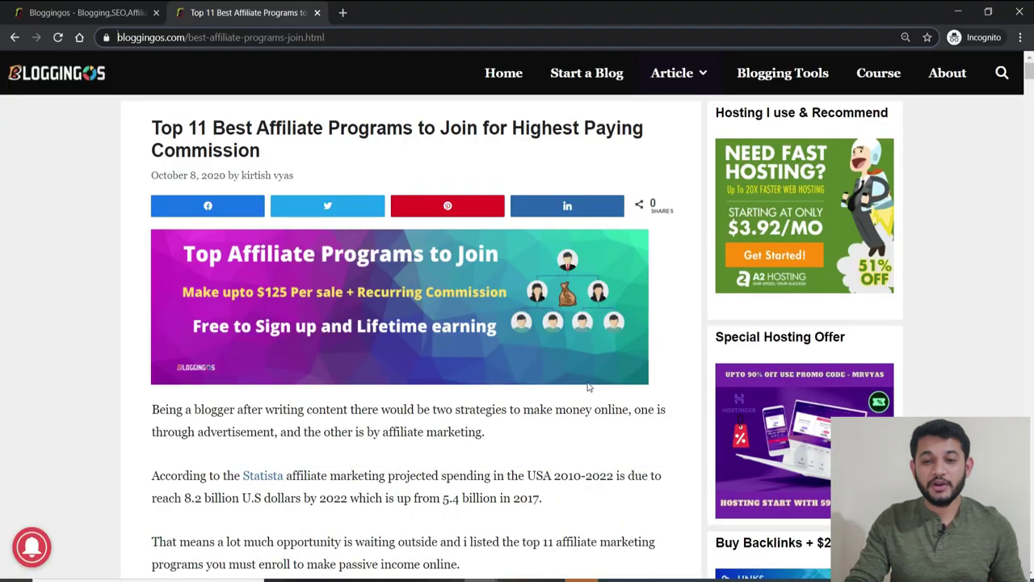
click(587, 87)
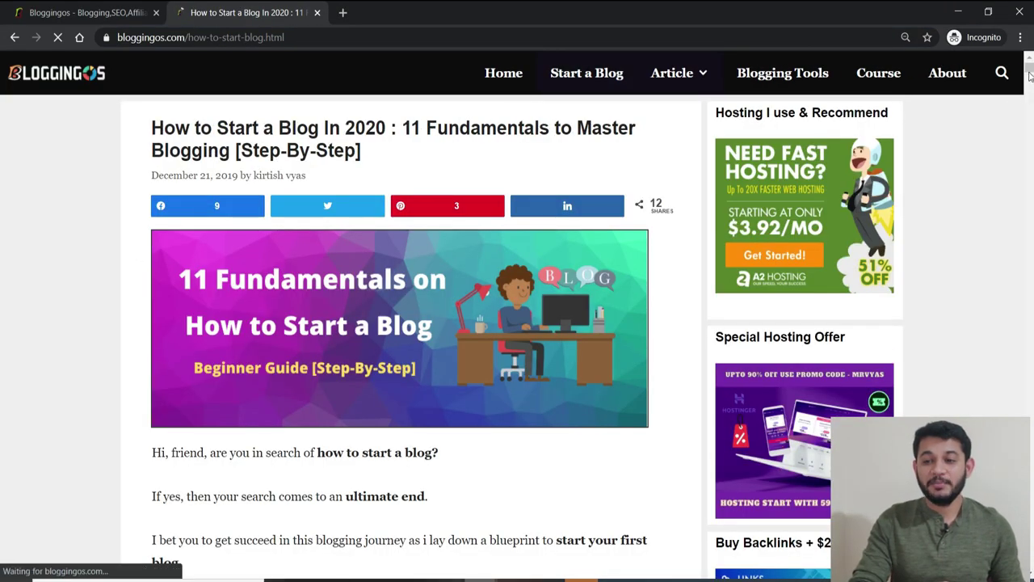
- Find the section on fixing 404 errors in the article and examine its explanation of the Redirection plugin for changed post URLs
scroll(0, 156, down, 15)
scroll(1, 156, down, 20)
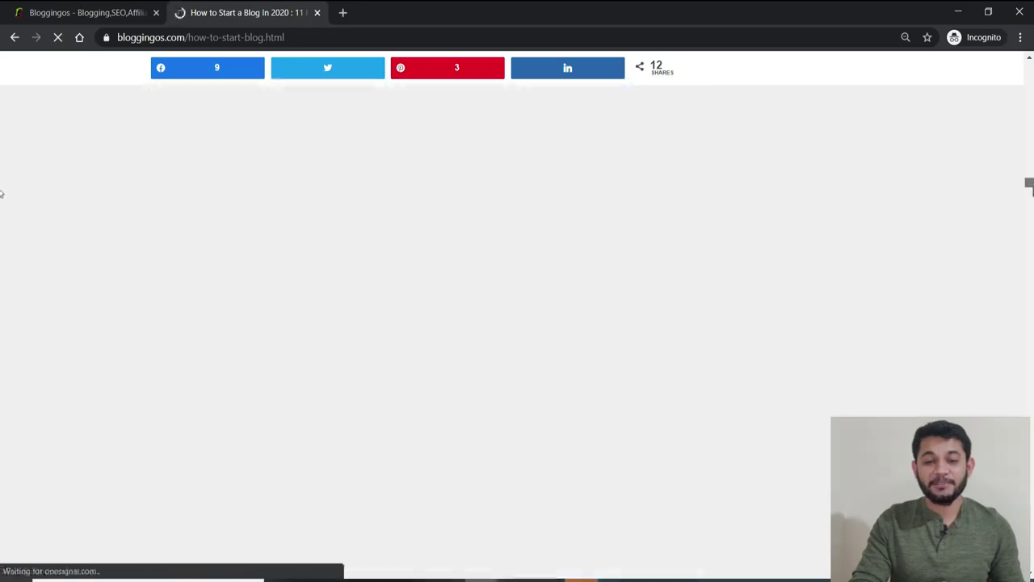
scroll(1, 252, down, 20)
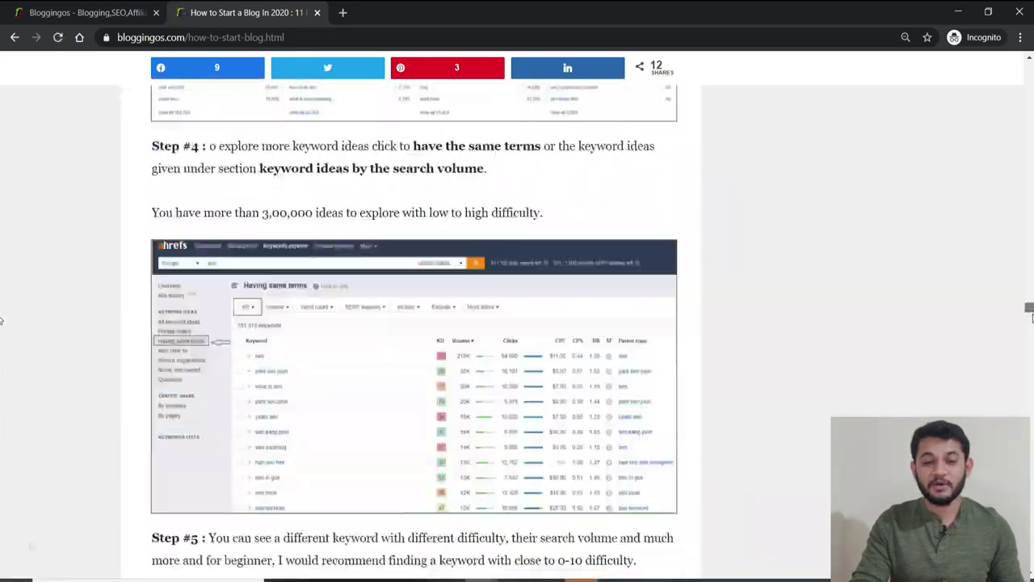
scroll(2, 362, down, 10)
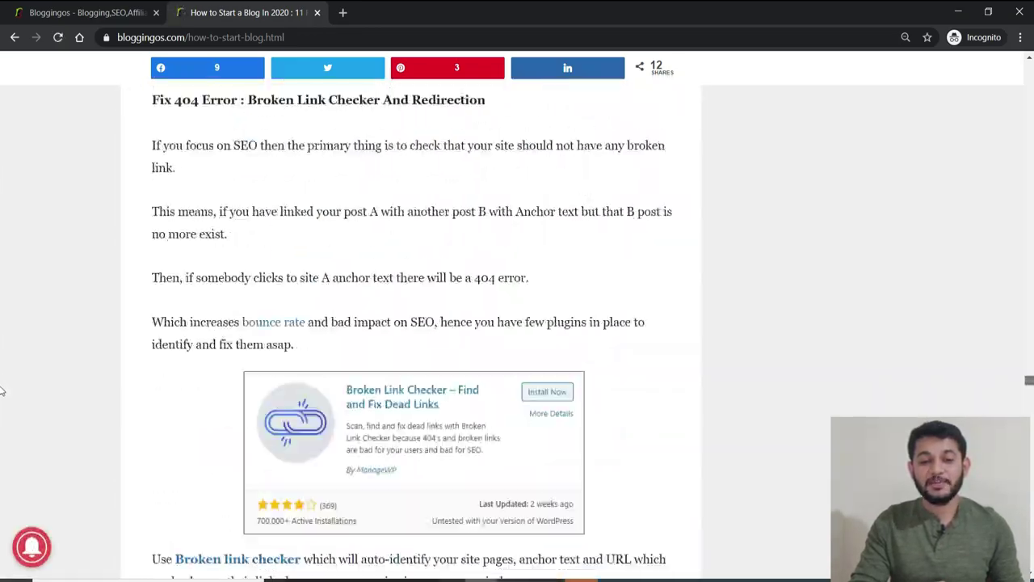
scroll(1, 396, up, 8)
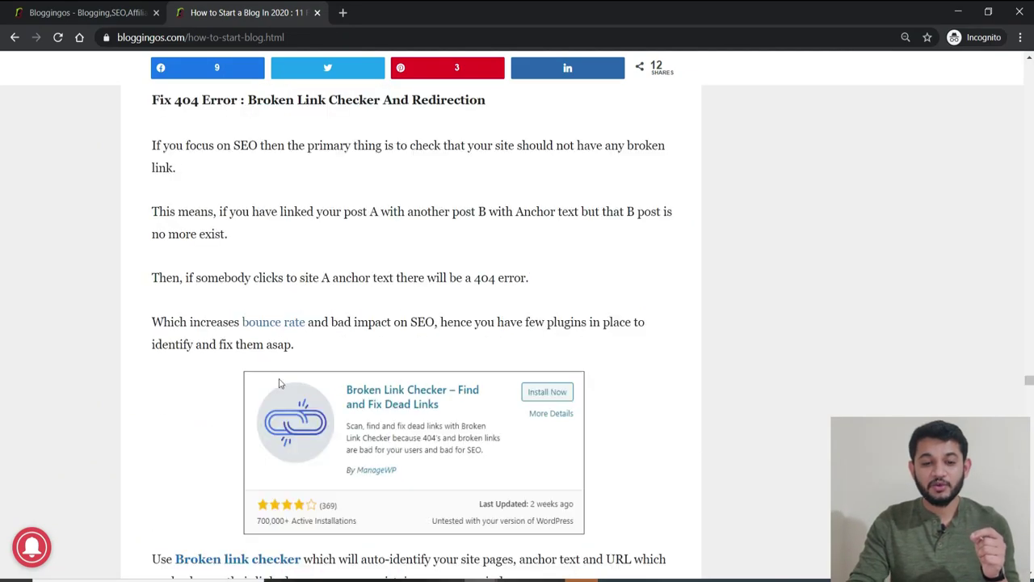
scroll(370, 395, up, 7)
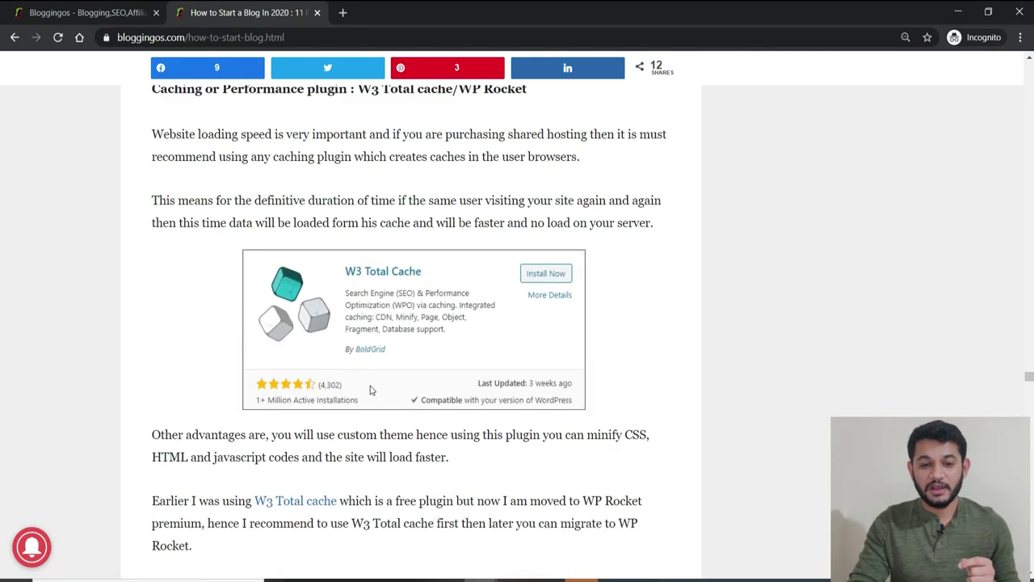
scroll(371, 388, down, 14)
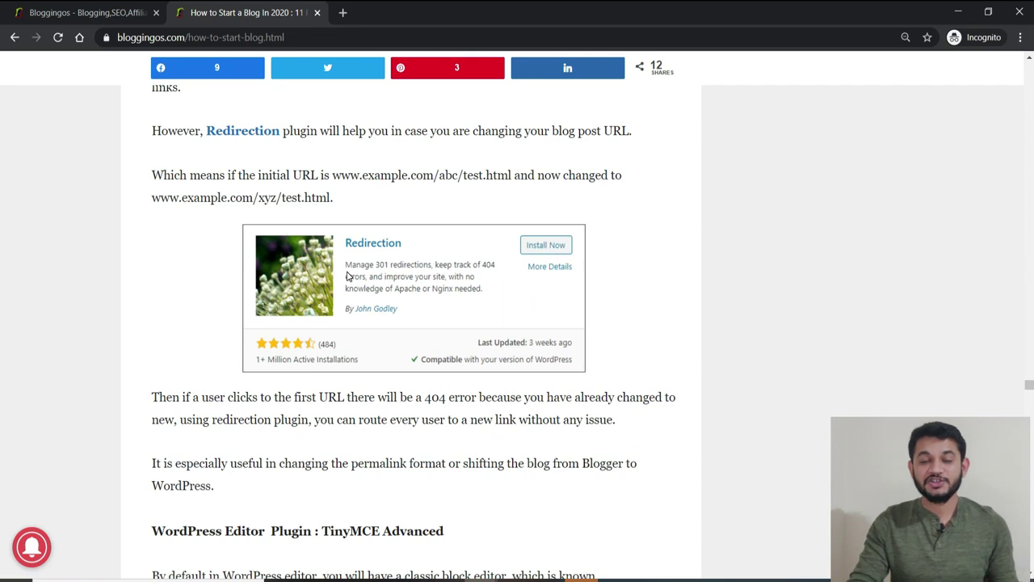